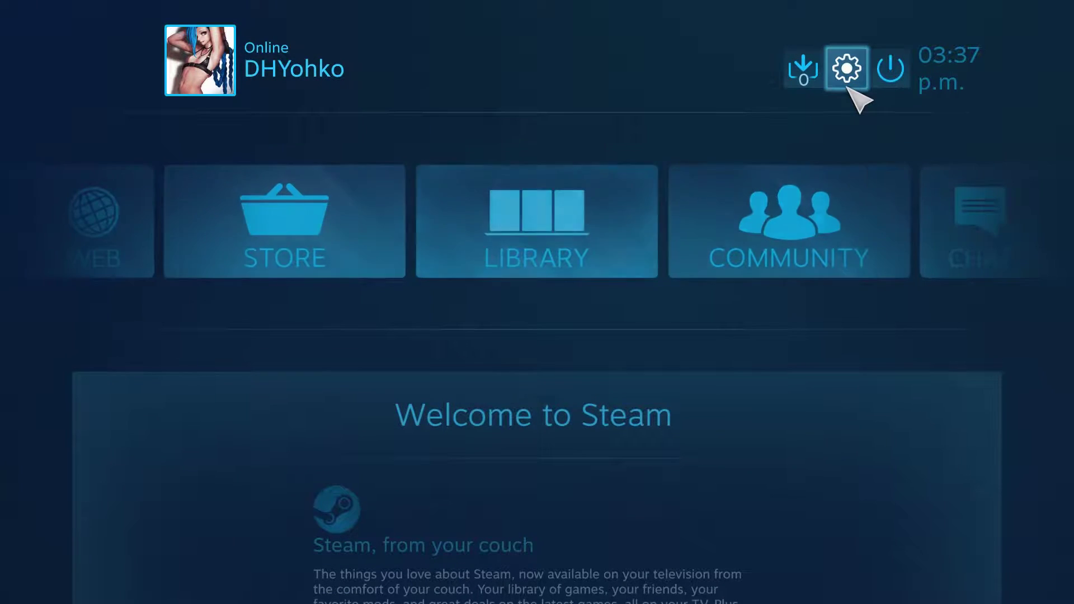
# Step: Open the controller settings and switch PS4 Configuration Support off and back on, acknowledging each notice
pyautogui.click(848, 88)
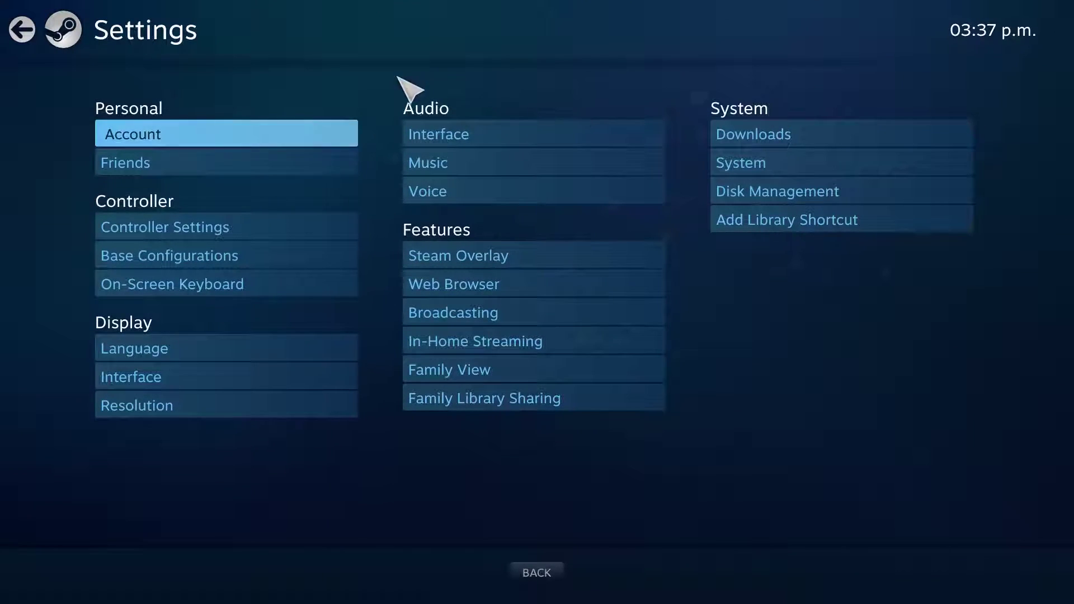
pyautogui.click(215, 227)
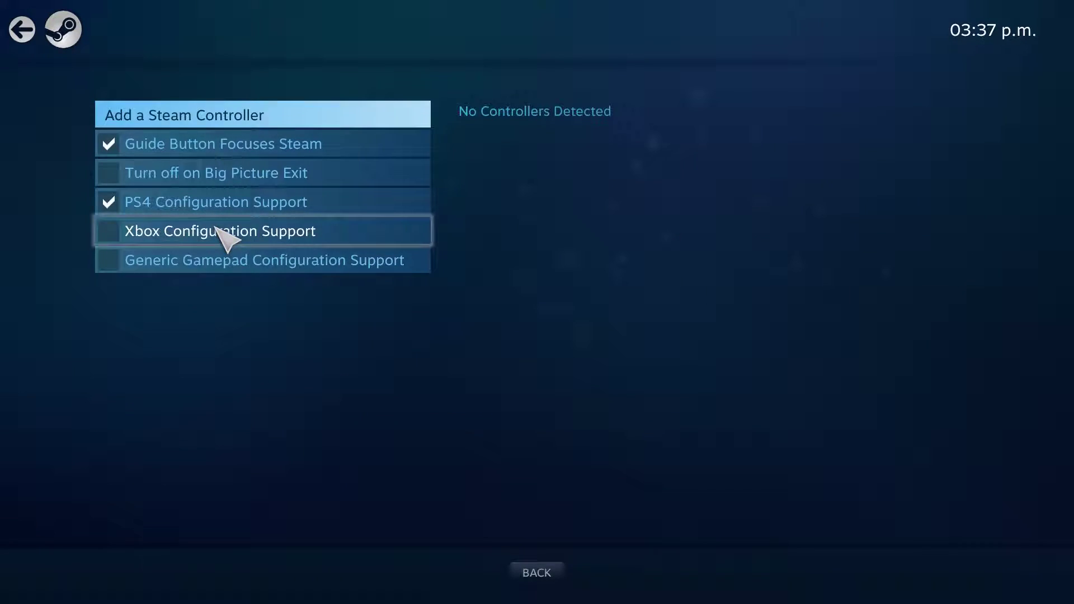
pyautogui.click(155, 205)
pyautogui.click(342, 390)
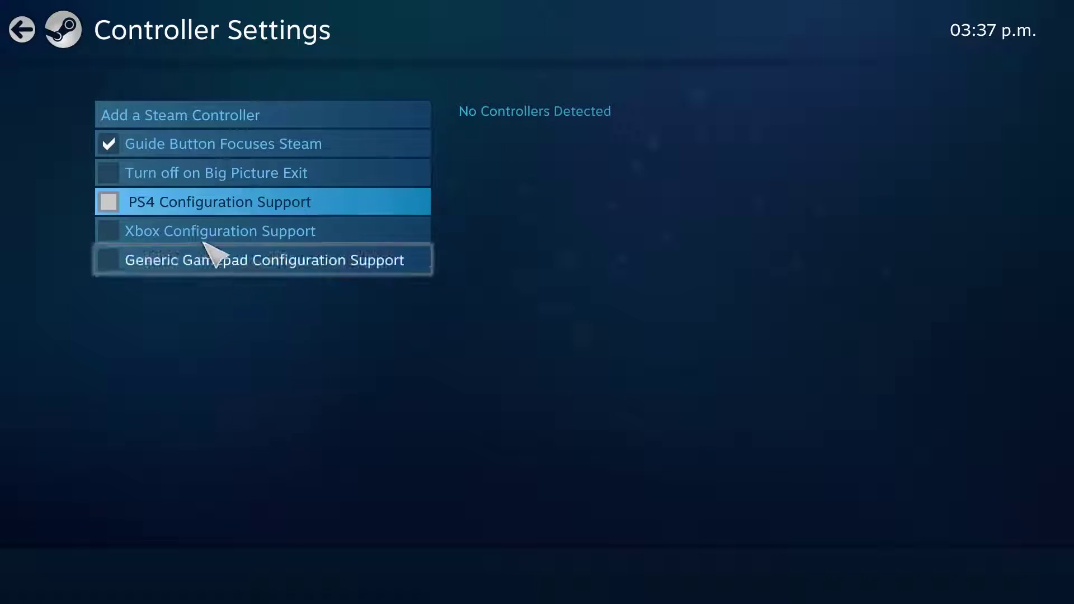
pyautogui.click(239, 206)
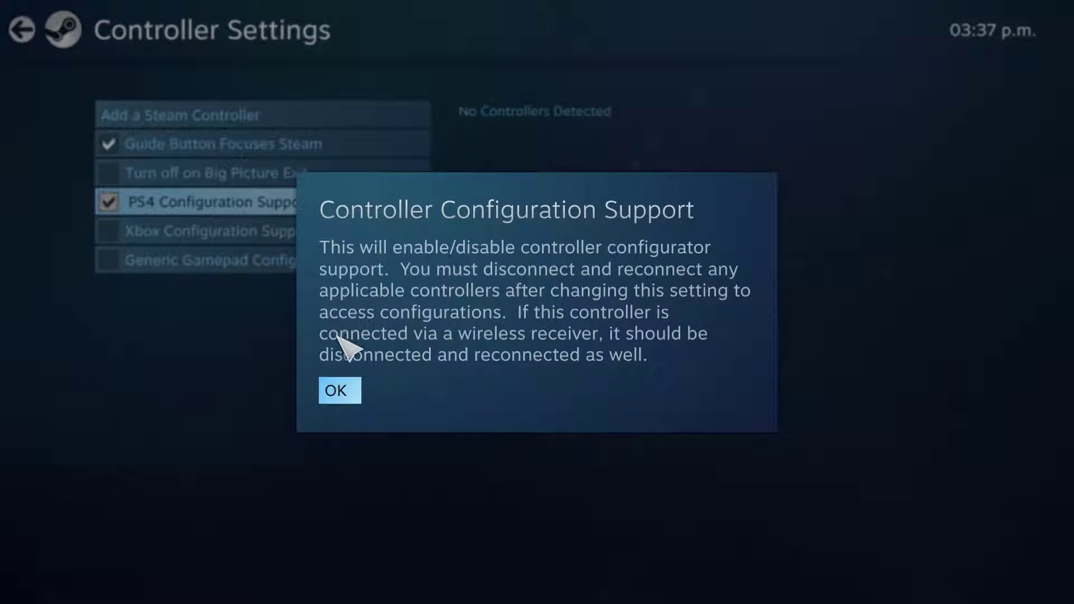
pyautogui.click(350, 390)
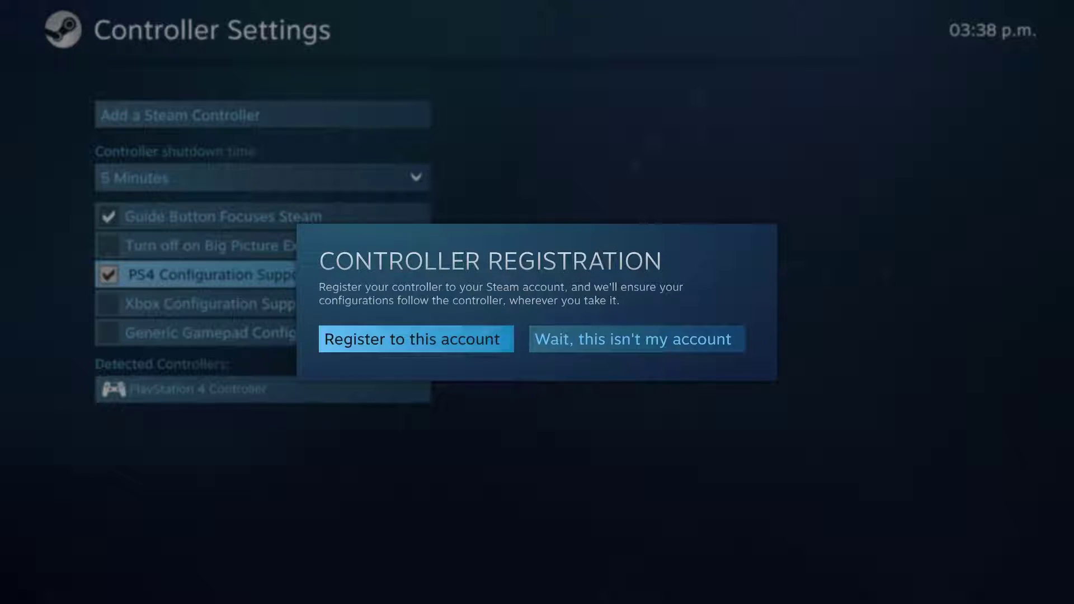
# Step: Register the PlayStation 4 controller to this account and submit its personalization with the light color set to magenta
pyautogui.press('Return')
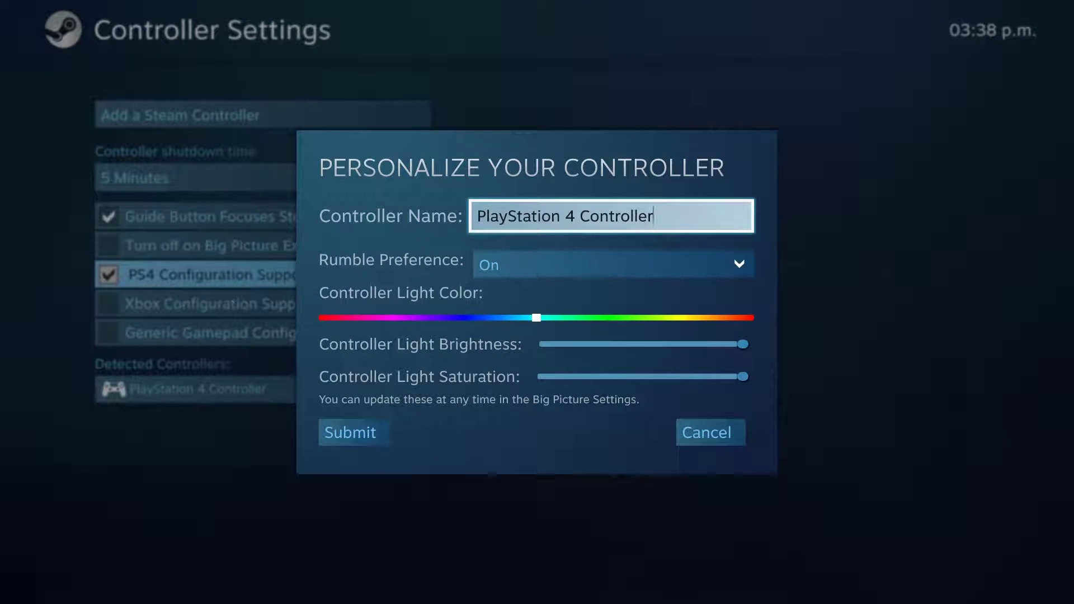
pyautogui.press('Down')
pyautogui.press('Down')
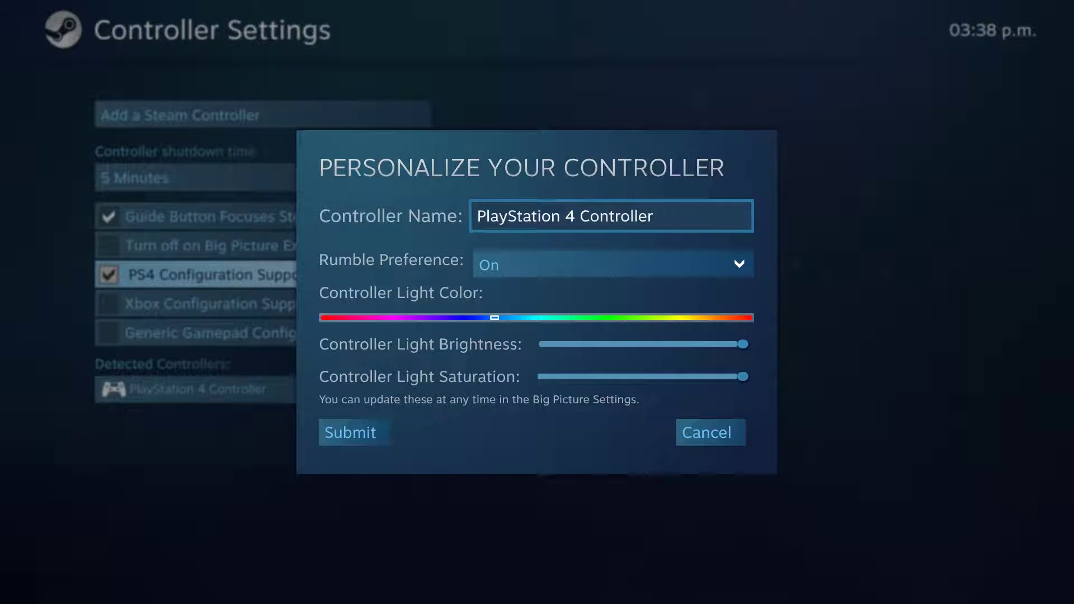
pyautogui.press('Left')
pyautogui.press('Left')
pyautogui.press('Left')
pyautogui.press('Left')
pyautogui.press('Left')
pyautogui.press('Left')
pyautogui.press('Left')
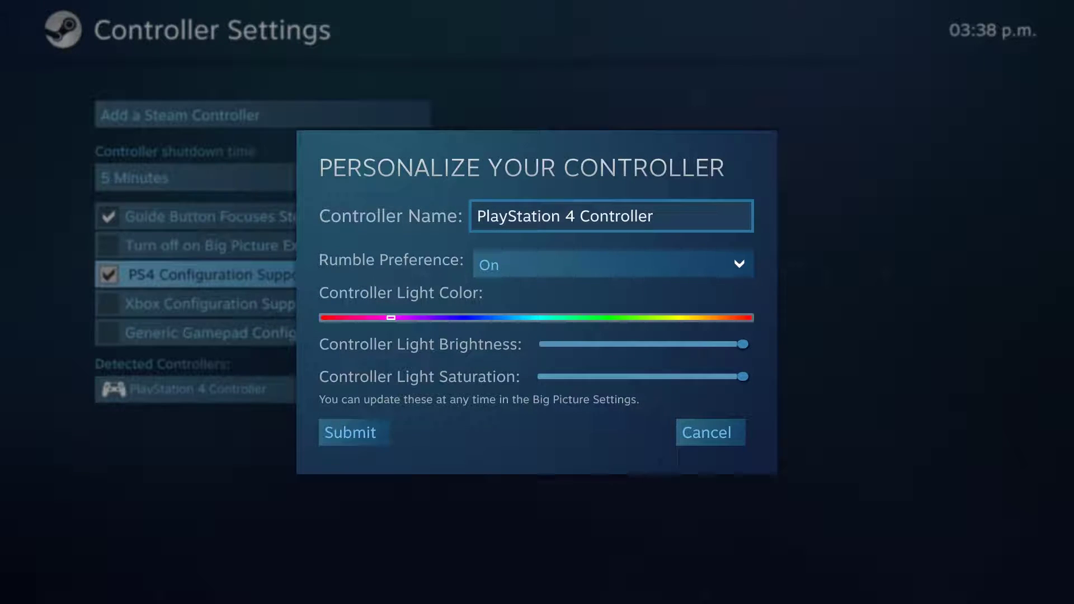
pyautogui.press('Down')
pyautogui.press('Down')
pyautogui.press('Down')
pyautogui.press('Left')
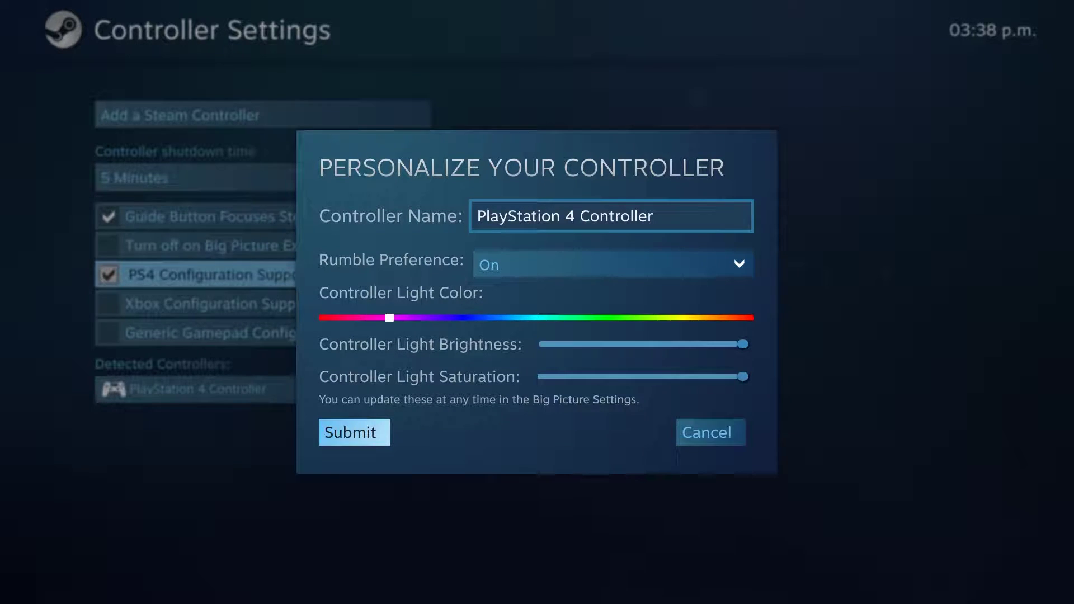
pyautogui.press('Return')
# Step: Examine the detected PlayStation 4 controller's entry and the configuration support options in the controller settings
pyautogui.press('Down')
pyautogui.press('Down')
pyautogui.press('Down')
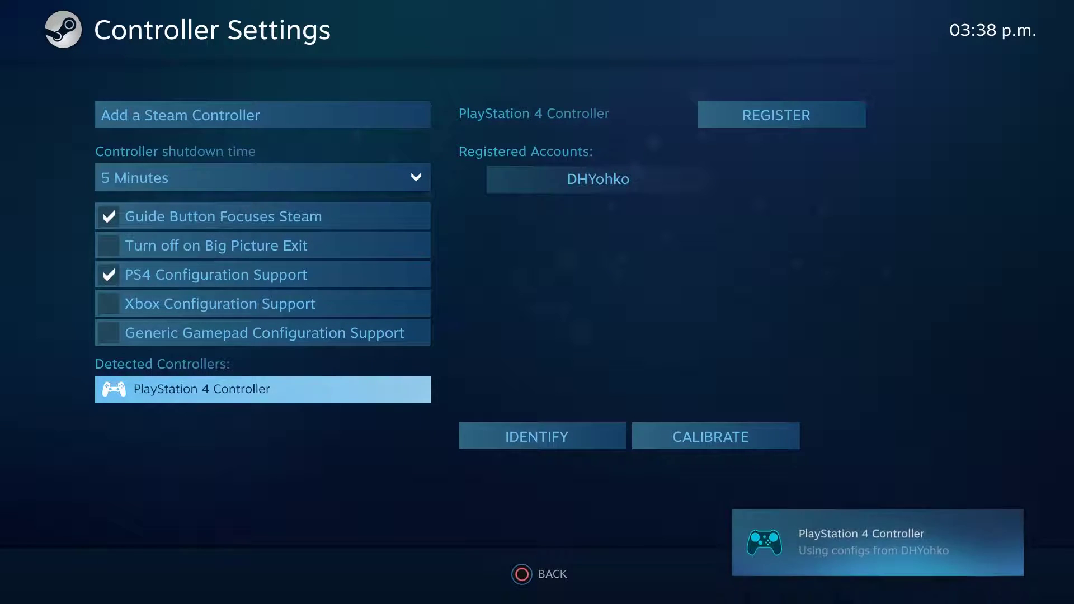
pyautogui.press('Up')
pyautogui.press('Up')
pyautogui.press('Up')
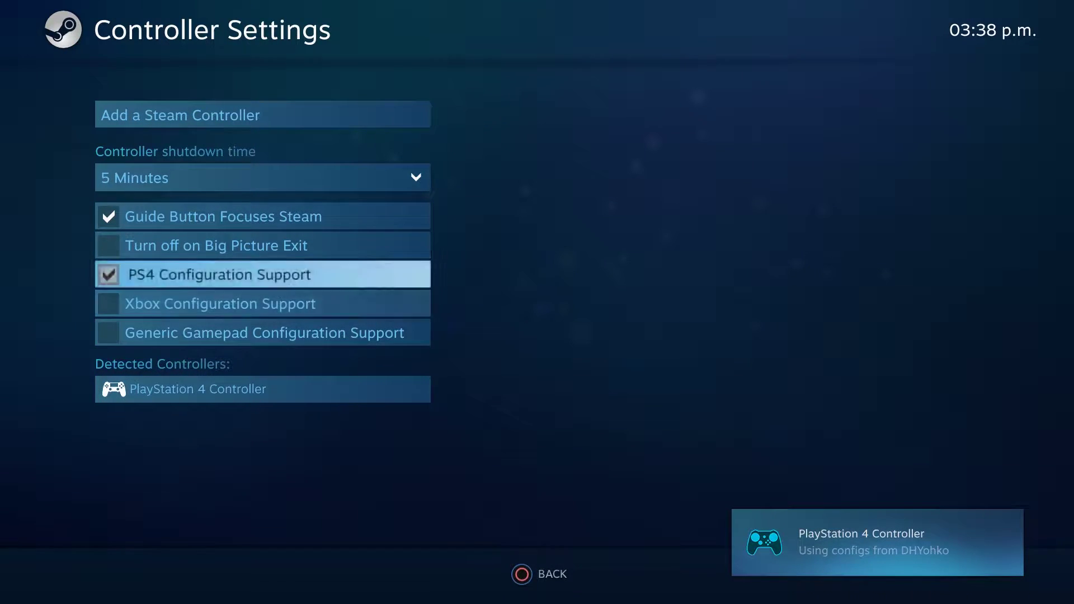
pyautogui.press('Up')
pyautogui.press('Up')
pyautogui.press('Up')
pyautogui.press('Down')
pyautogui.press('Down')
pyautogui.press('Down')
pyautogui.press('Down')
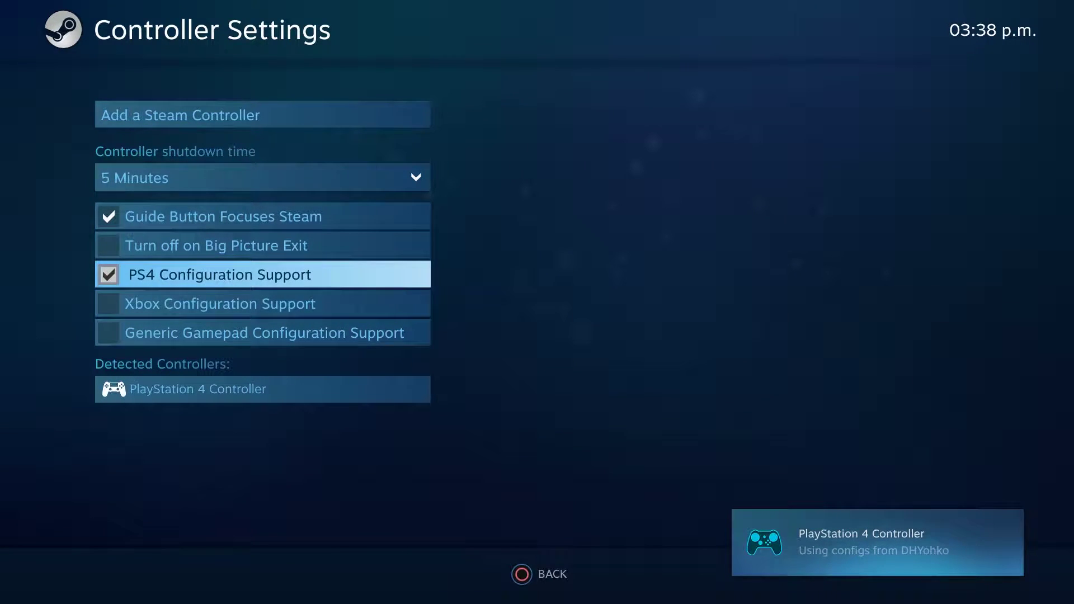
pyautogui.press('Up')
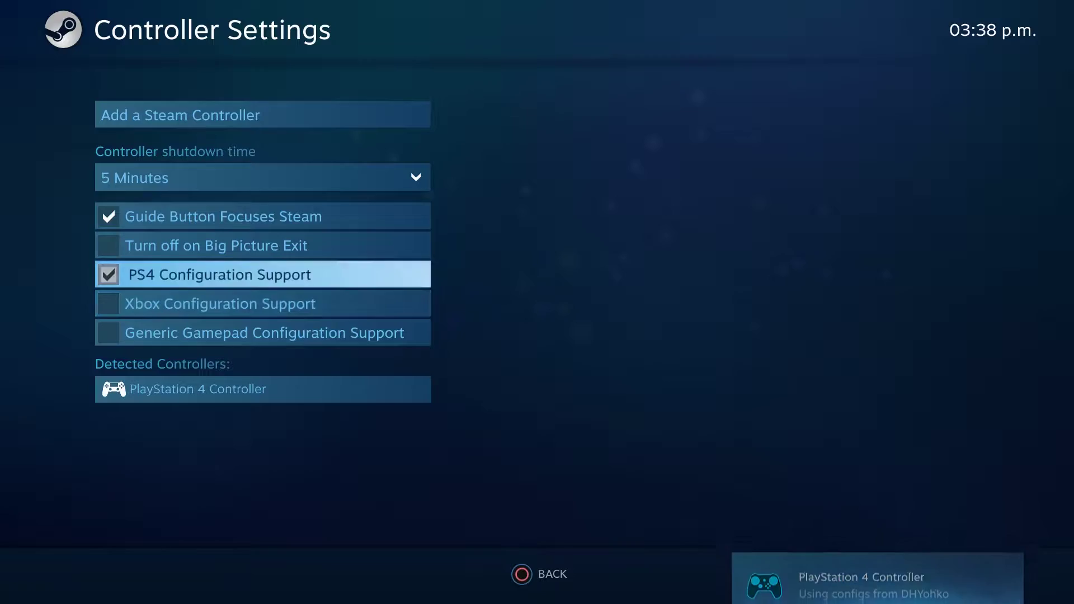
# Step: Leave the controller settings for the home screen and open the game library
pyautogui.press('Up')
pyautogui.press('Up')
pyautogui.press('Up')
pyautogui.press('Up')
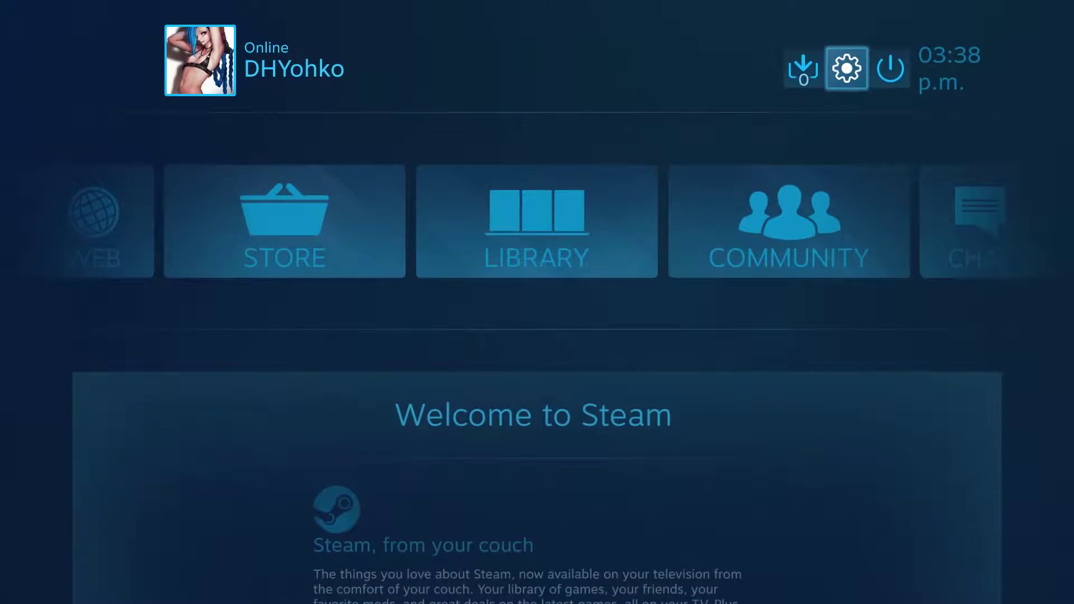
pyautogui.press('Down')
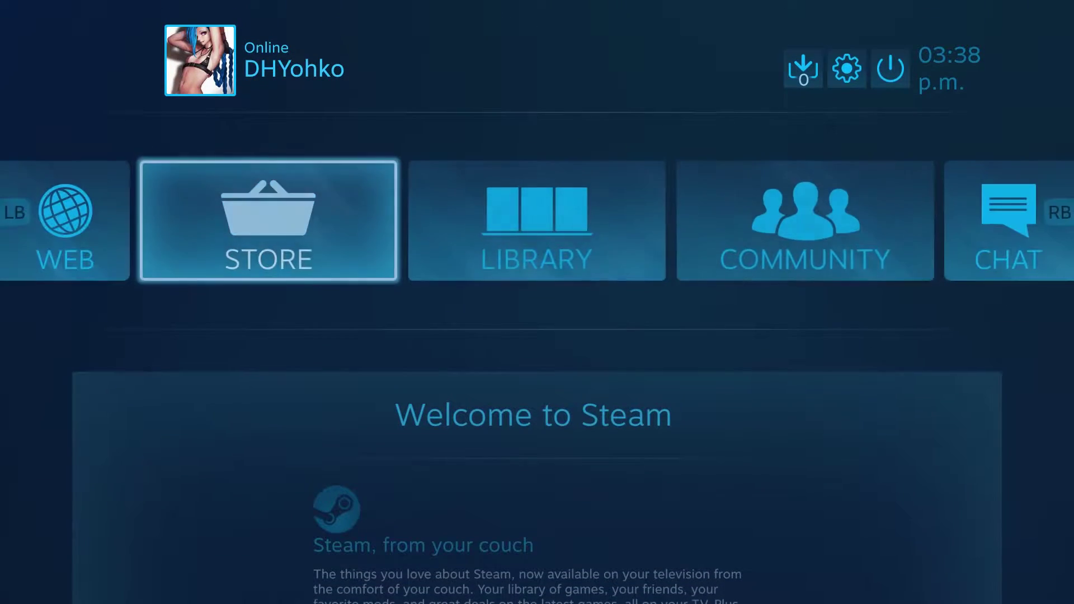
pyautogui.press('Right')
pyautogui.press('Return')
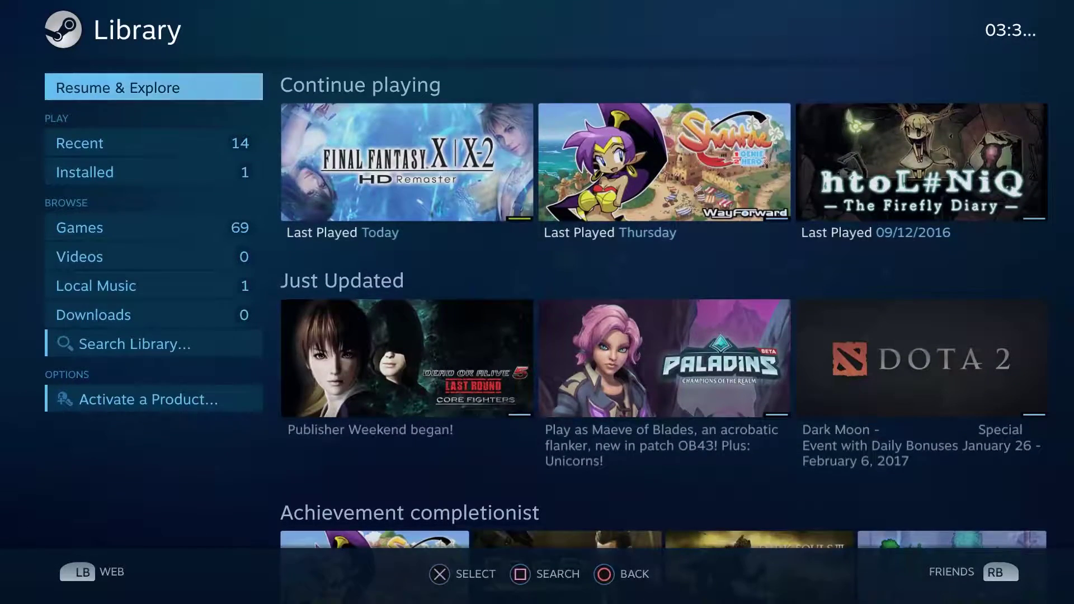
# Step: Play FINAL FANTASY X/X-2 HD Remaster, start FINAL FANTASY X-2 from its launcher and proceed to the title screen
pyautogui.press('Right')
pyautogui.press('Return')
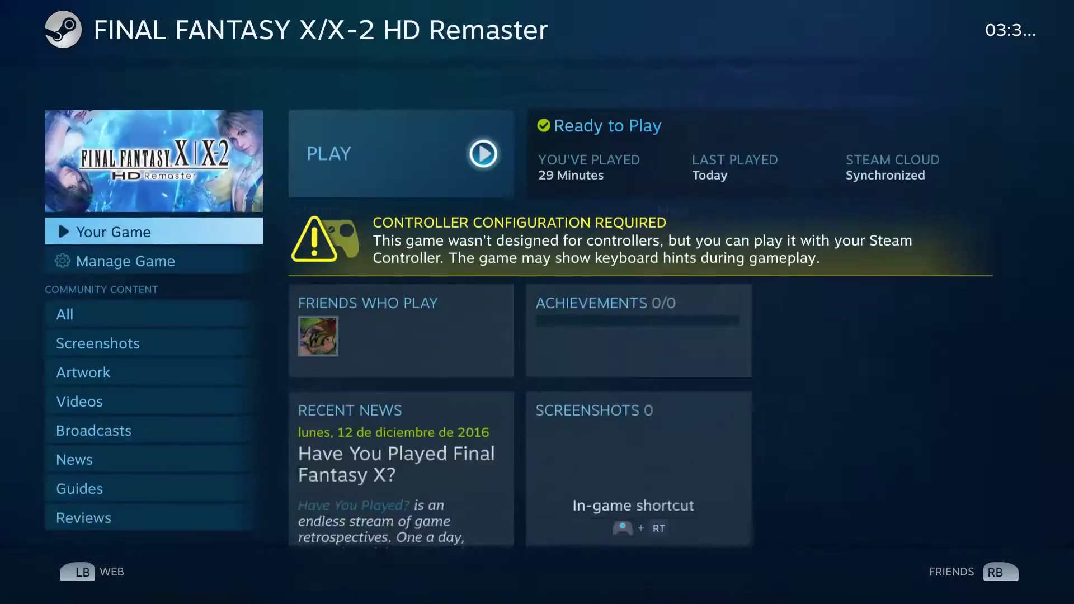
pyautogui.press('Return')
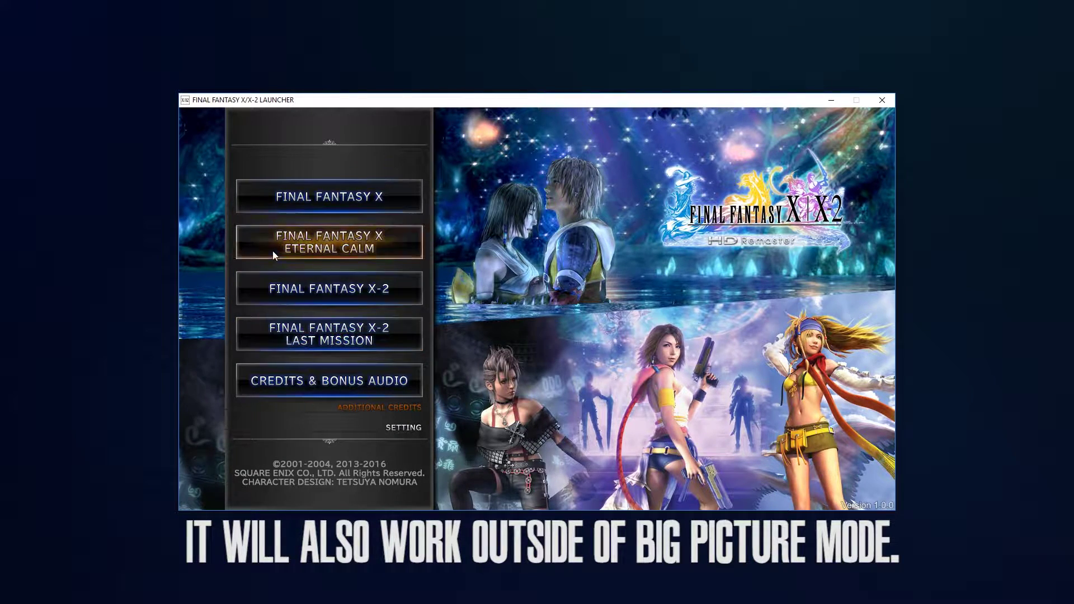
pyautogui.click(382, 293)
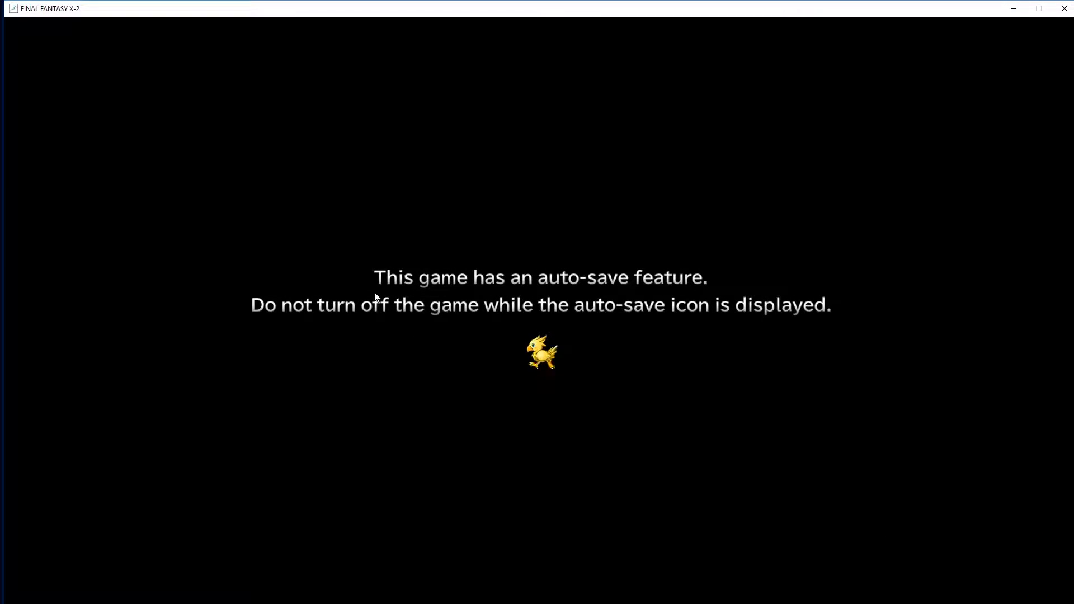
pyautogui.hotkey('shift', 'Tab')
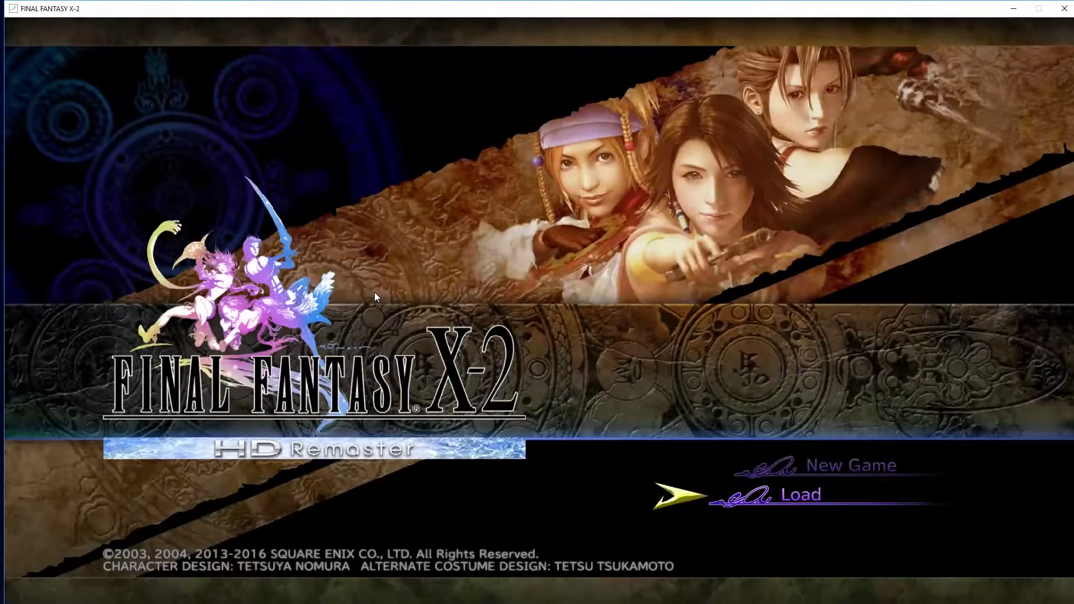
# Step: Test the controller by switching between New Game and Load, then browse the save data and return to the title screen
pyautogui.press('Up')
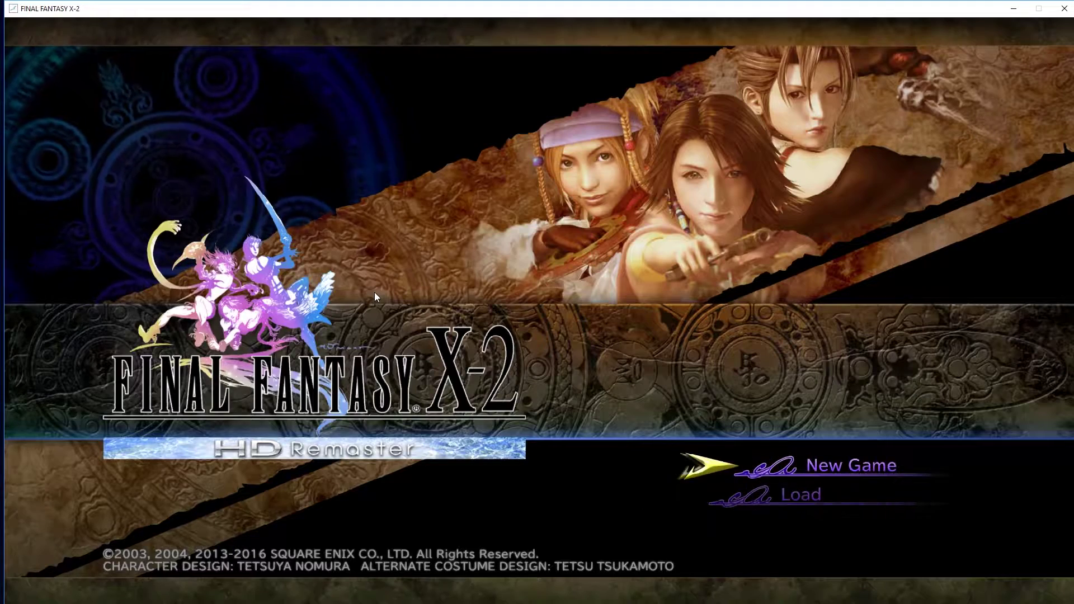
pyautogui.press('Down')
pyautogui.press('Up')
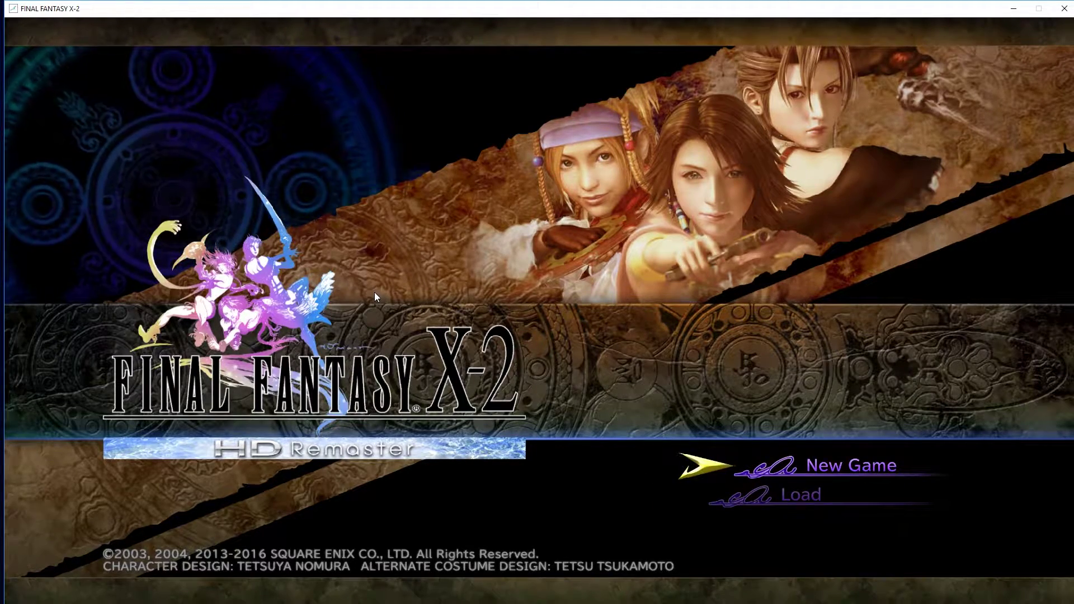
pyautogui.press('Down')
pyautogui.press('Return')
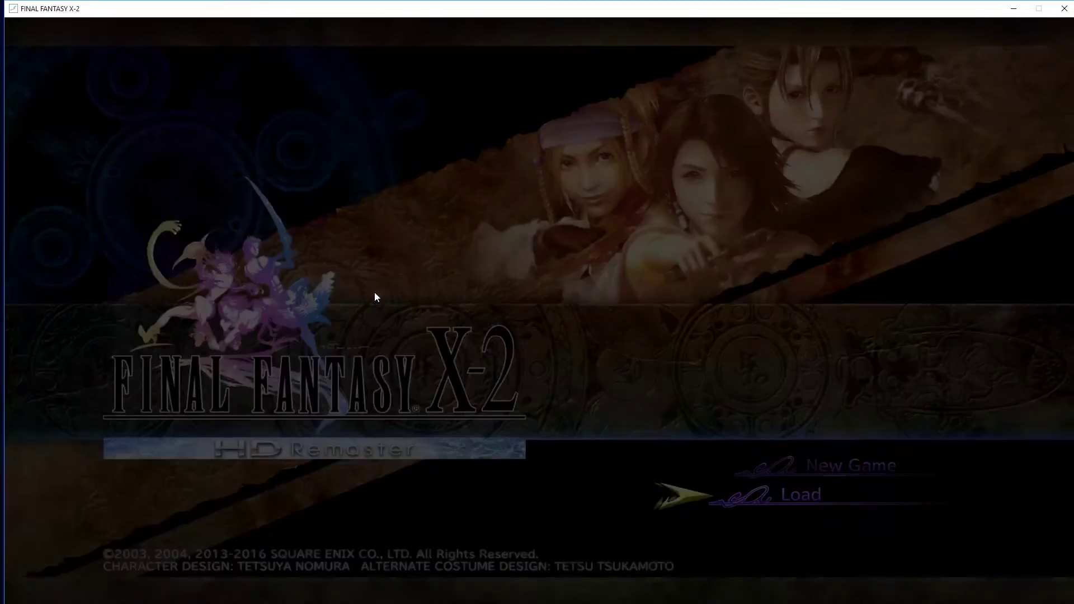
pyautogui.press('Down')
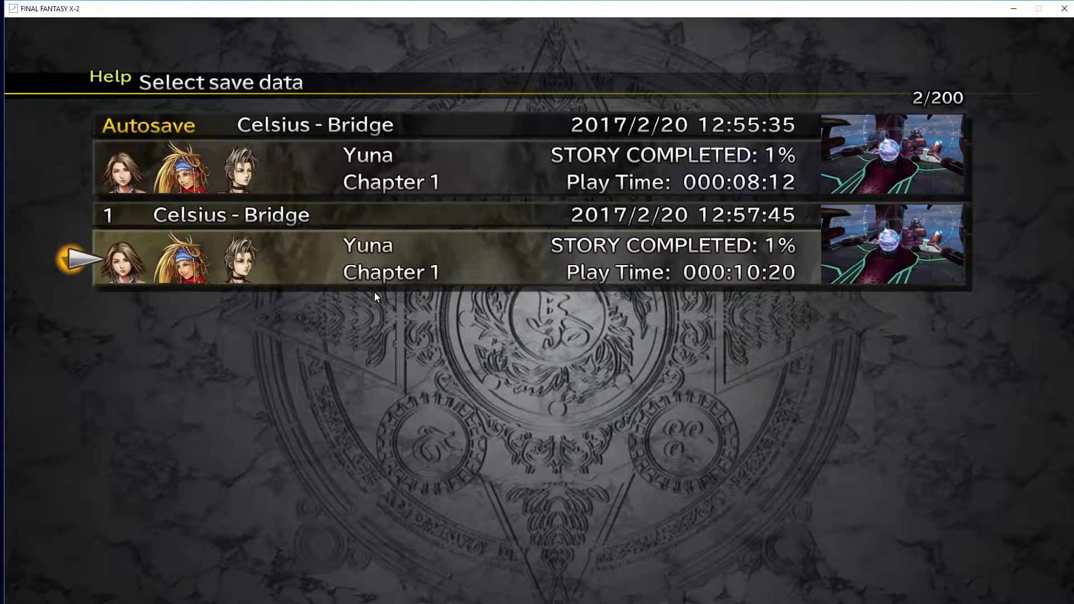
pyautogui.press('Up')
pyautogui.press('Escape')
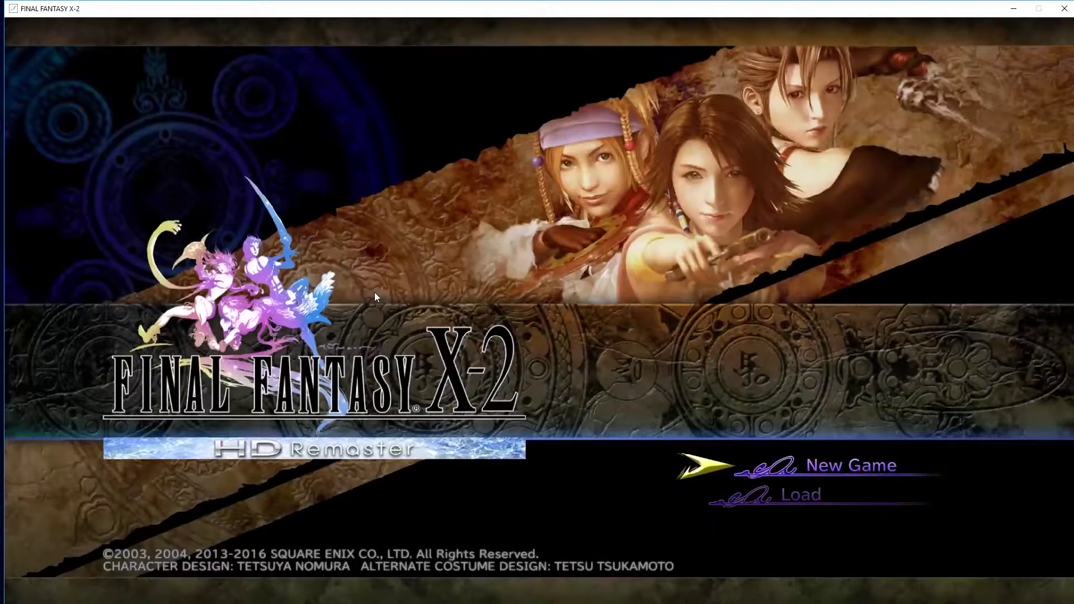
# Step: Bring up the in-game Steam overlay and view the Controller Application Options, closing them without changes
pyautogui.hotkey('shift', 'Tab')
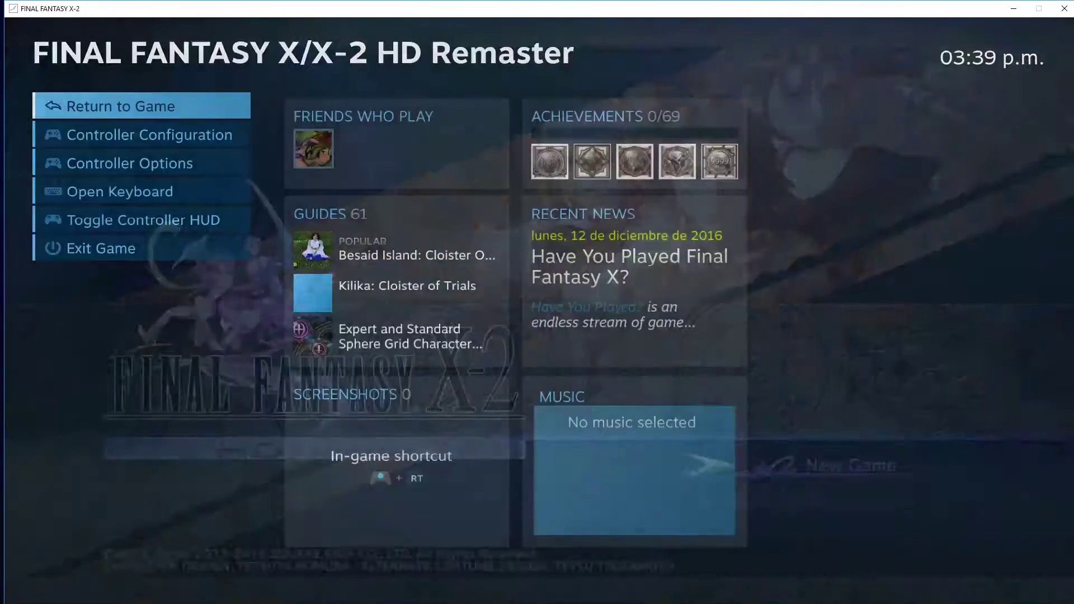
pyautogui.press('Down')
pyautogui.press('Down')
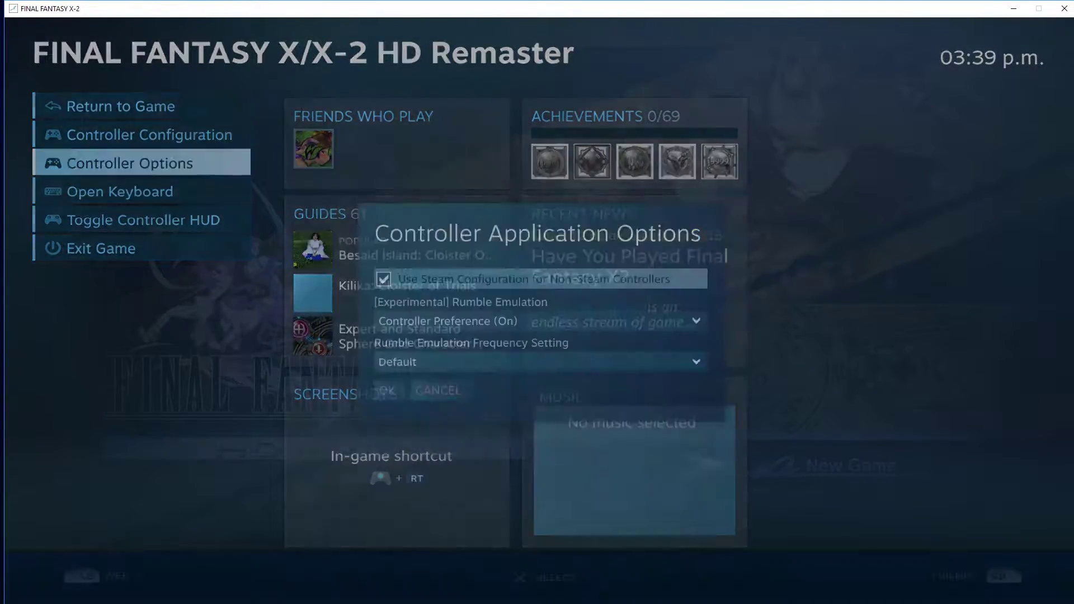
pyautogui.press('Escape')
# Step: Examine the game's Gamepad controller configuration, including the triggers, touchpad and gyro bindings, then return to the game
pyautogui.press('Up')
pyautogui.press('Return')
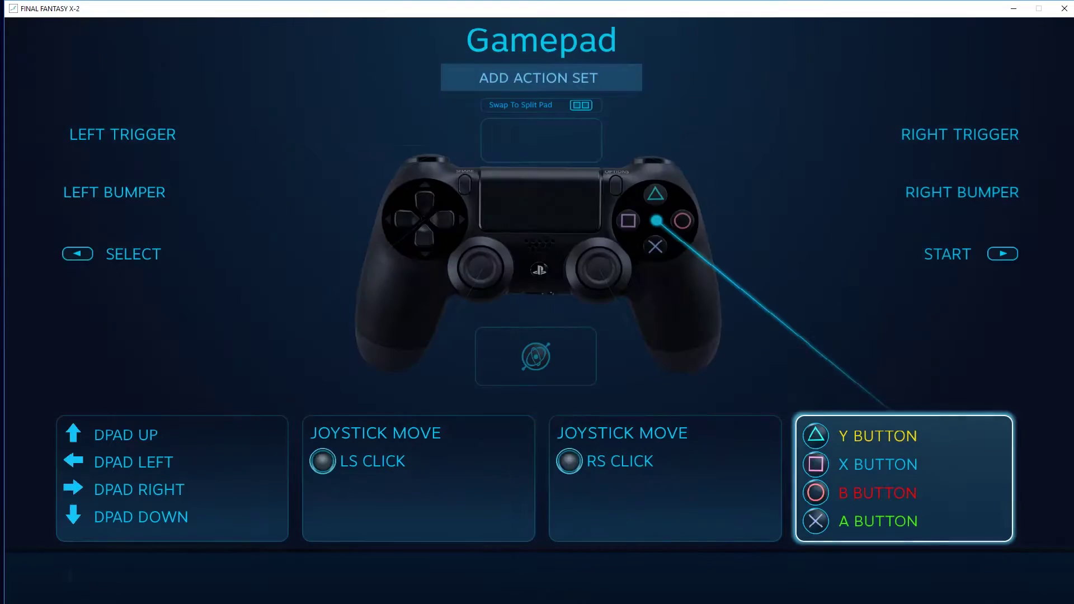
pyautogui.press('Left')
pyautogui.press('Left')
pyautogui.press('Left')
pyautogui.press('Left')
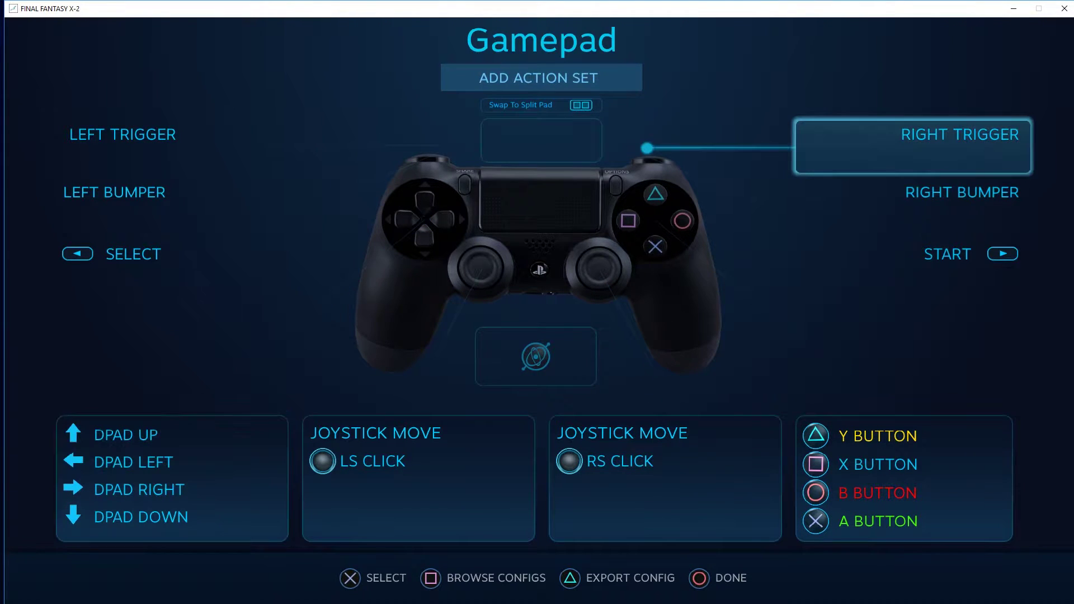
pyautogui.press('Left')
pyautogui.press('Down')
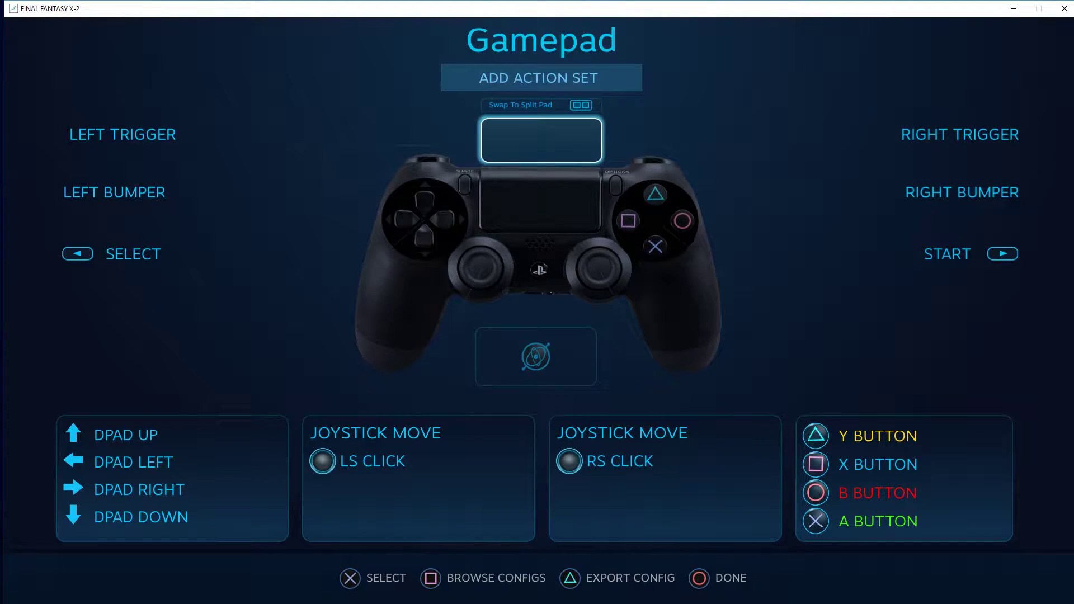
pyautogui.press('Up')
pyautogui.press('Down')
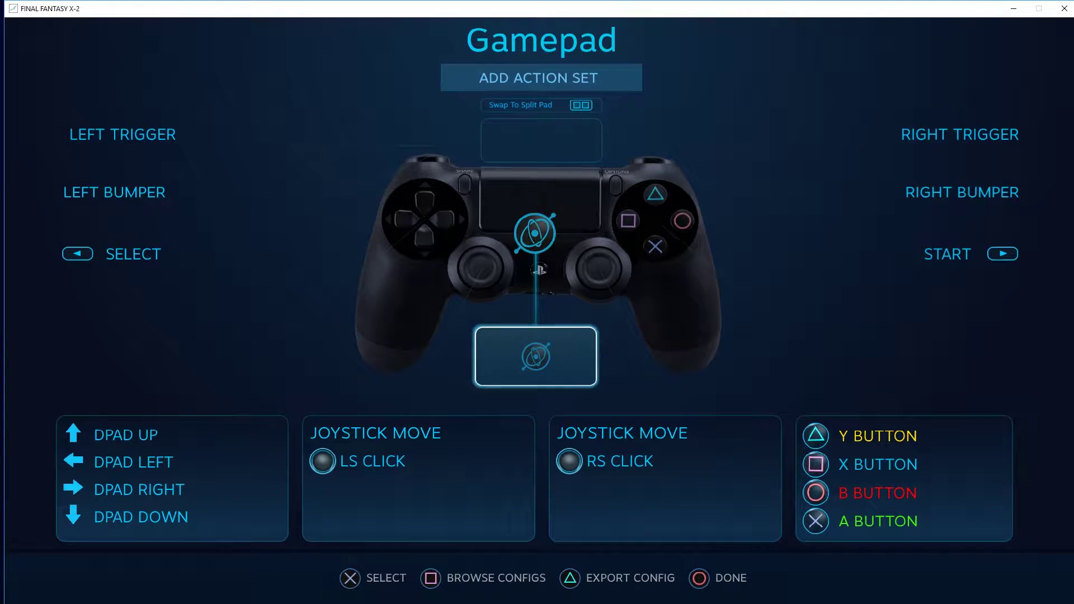
pyautogui.press('Up')
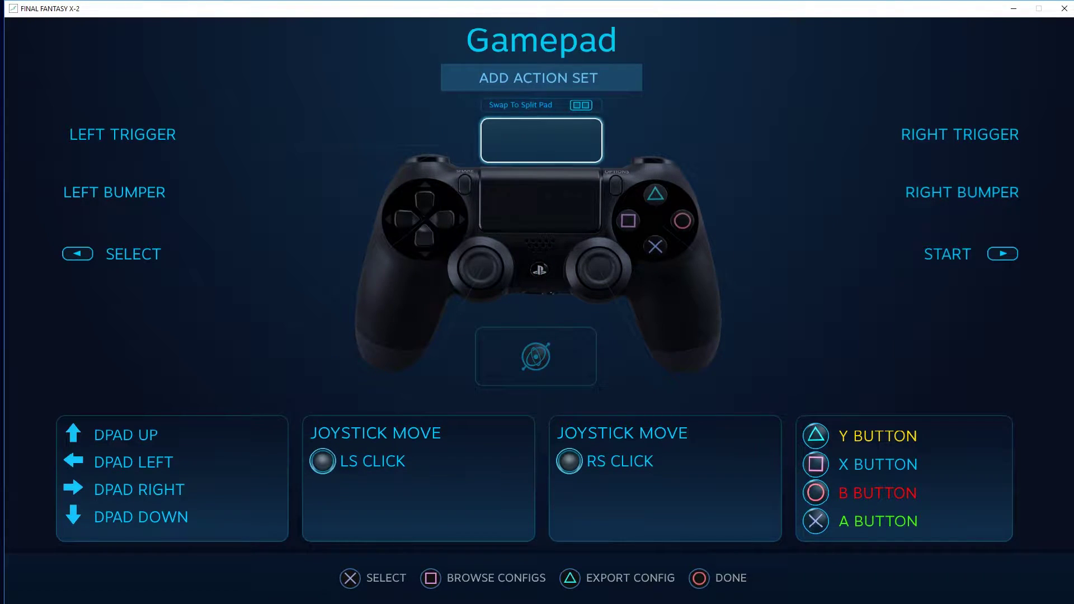
pyautogui.press('Left')
pyautogui.press('Down')
pyautogui.press('Down')
pyautogui.press('Escape')
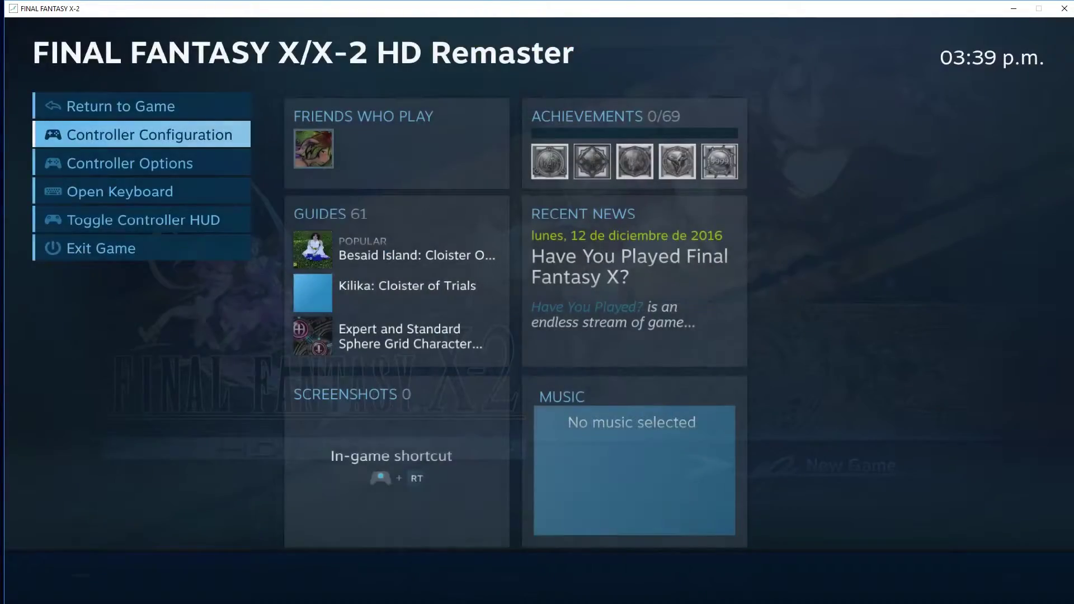
pyautogui.press('Escape')
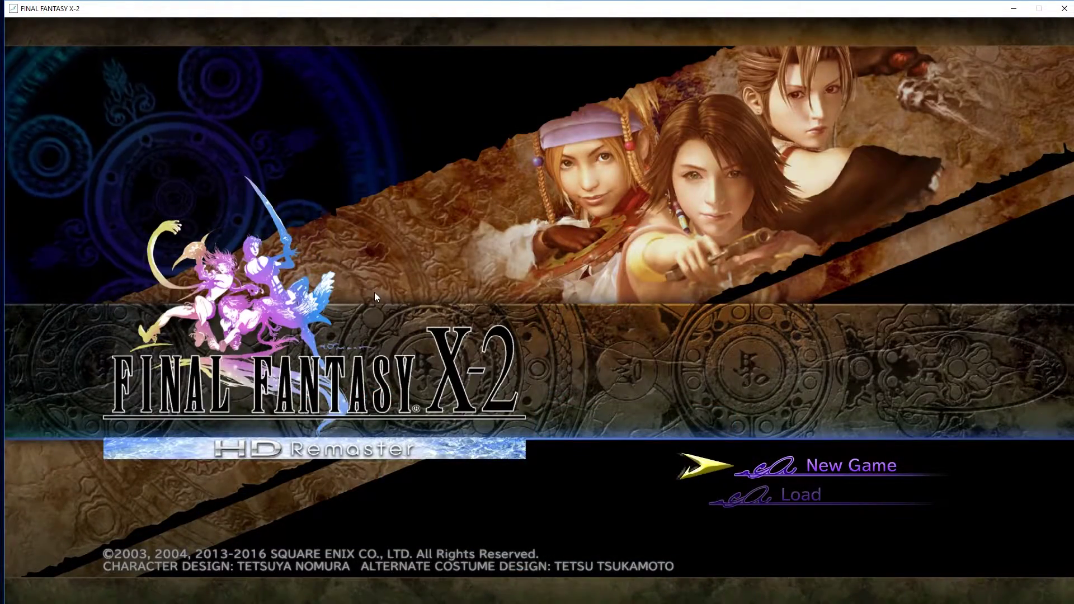
# Step: Close FINAL FANTASY X-2 and its launcher, then go back through the library to the home screen
pyautogui.click(1066, 10)
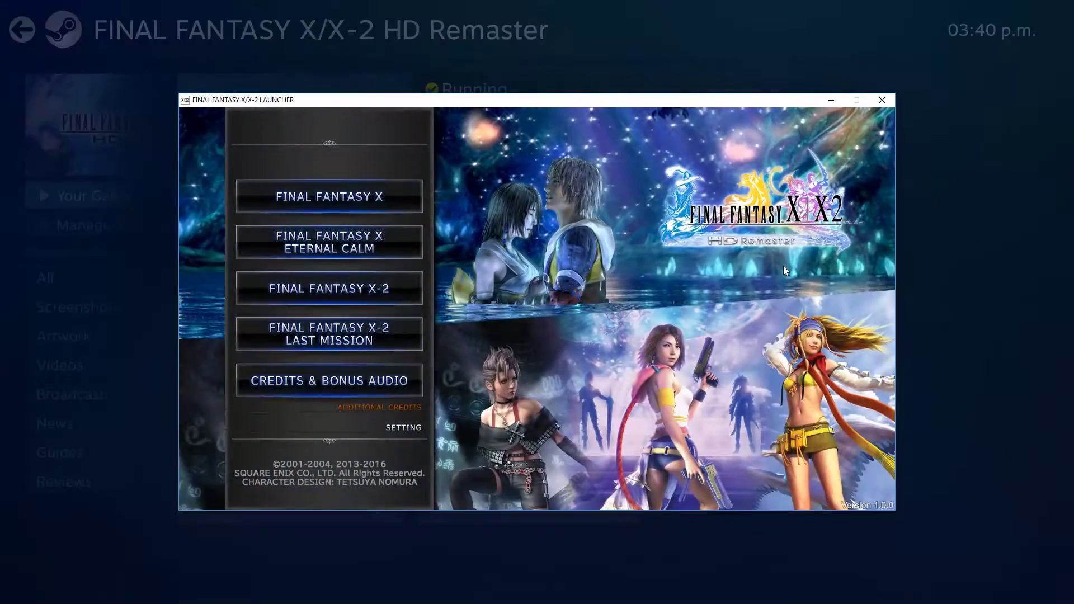
pyautogui.click(883, 102)
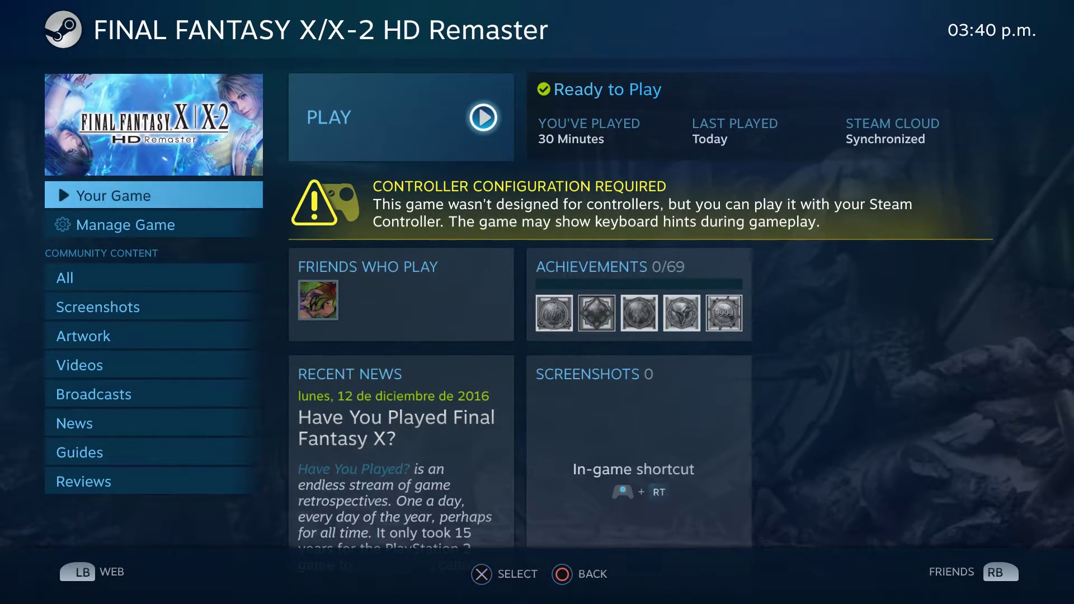
pyautogui.press('Escape')
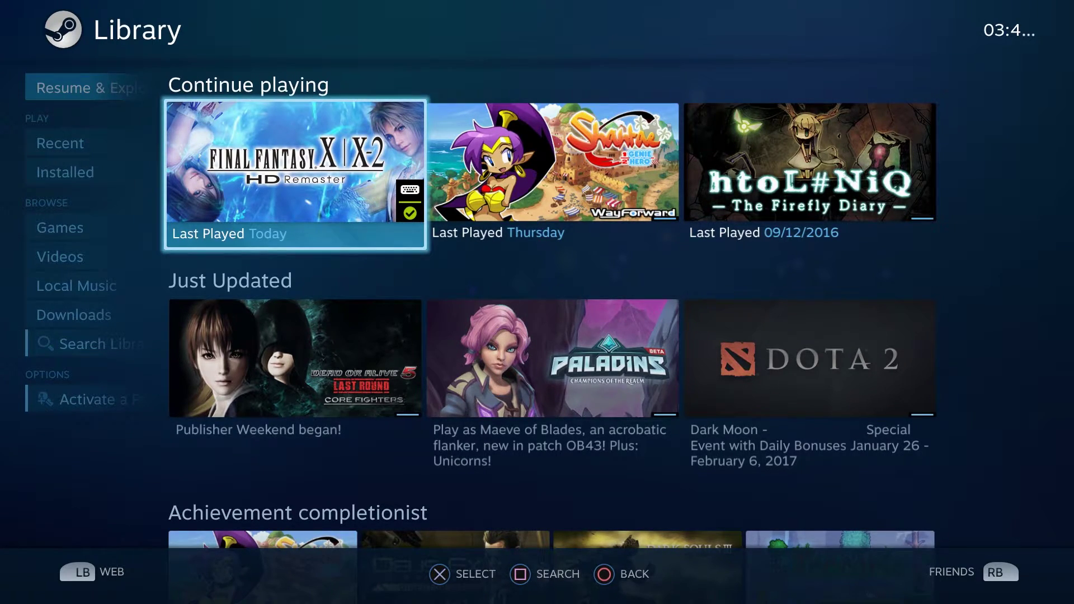
pyautogui.press('Escape')
pyautogui.press('Escape')
# Step: Exit Big Picture mode to the desktop
pyautogui.press('Up')
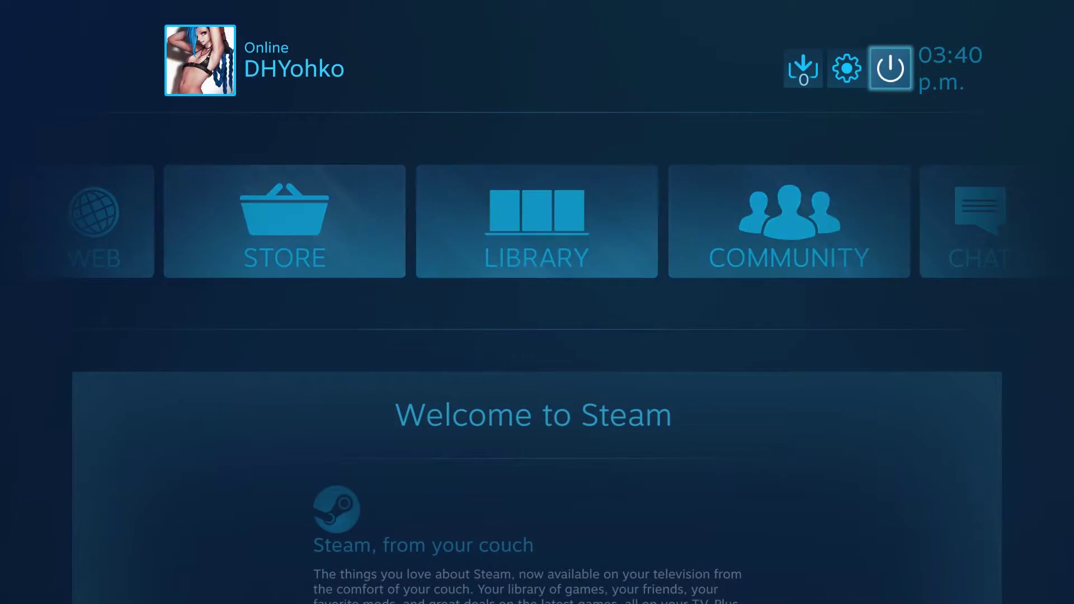
pyautogui.press('Return')
pyautogui.press('Down')
pyautogui.press('Return')
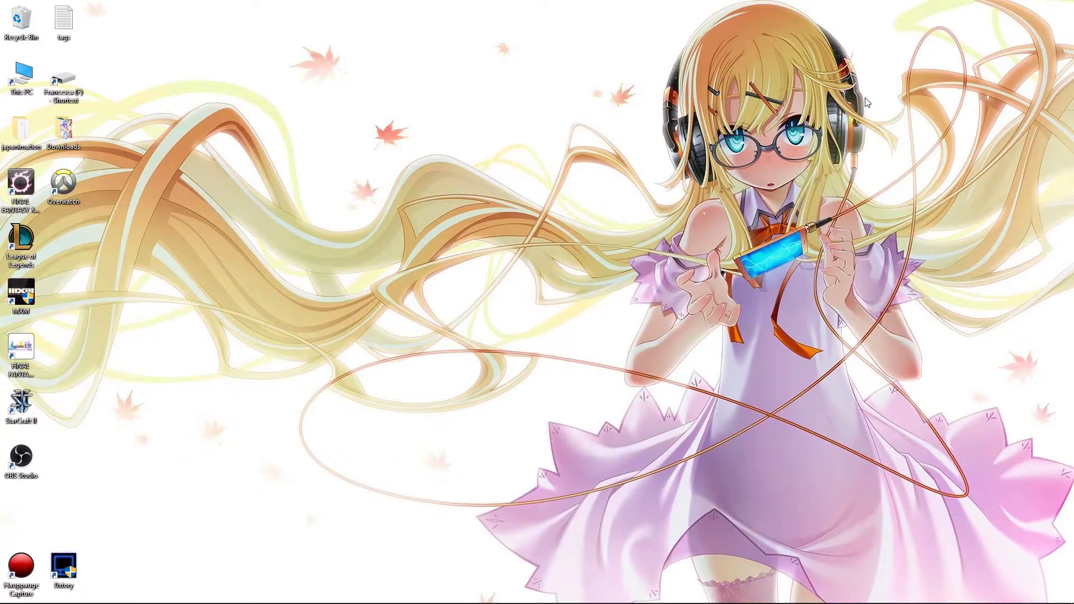